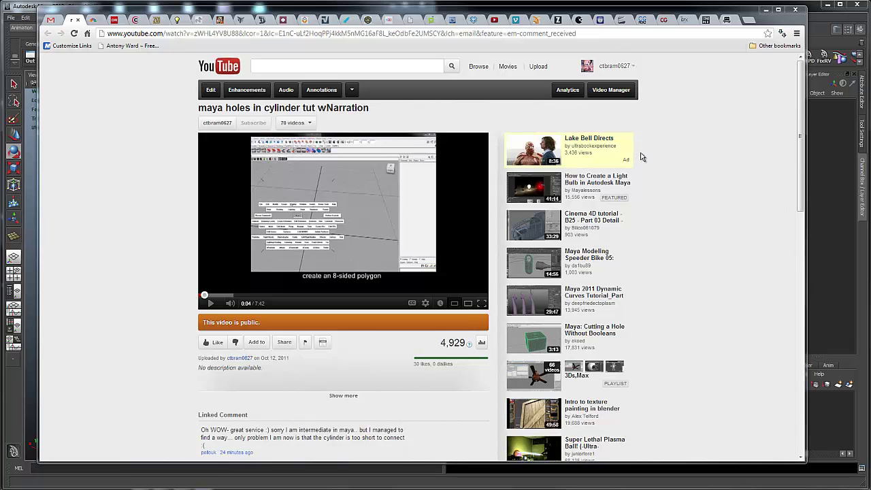
Scroll through the YouTube comments, including the note that the cylinder is too short.
left_click_drag(630, 12, 638, 10)
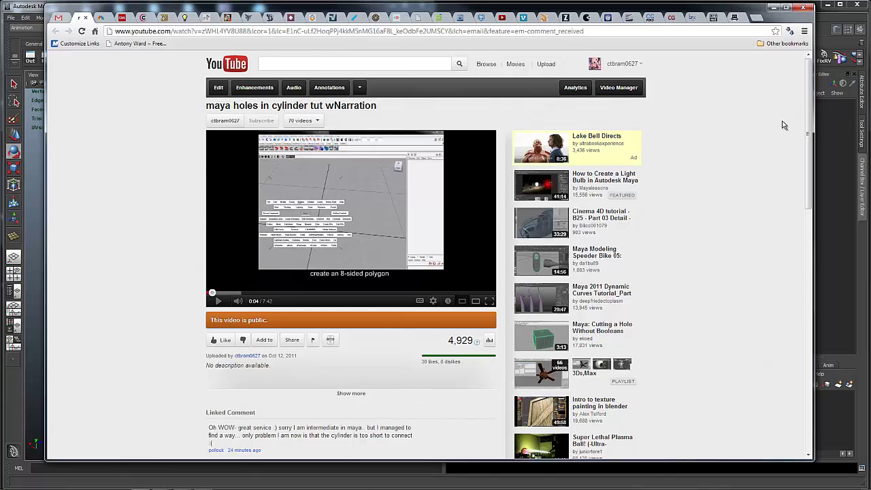
left_click_drag(809, 118, 799, 190)
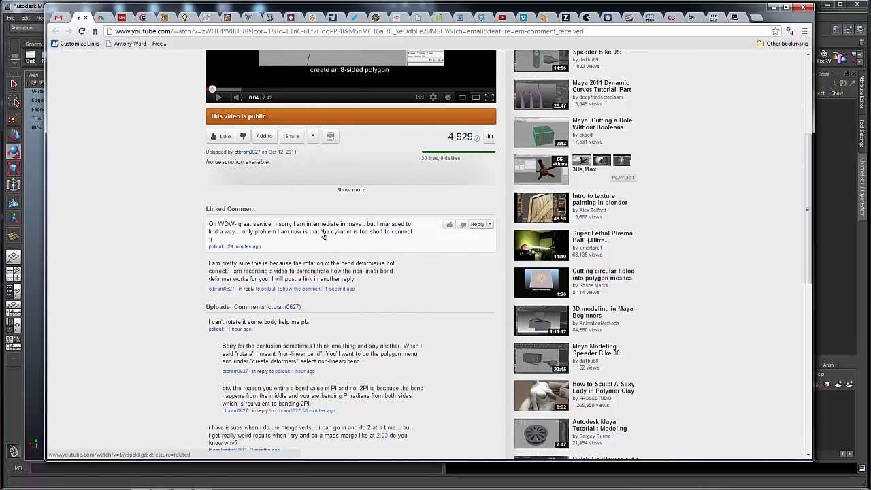
scroll(666, 219, "up", 1)
scroll(674, 214, "up", 3)
scroll(682, 208, "up", 2)
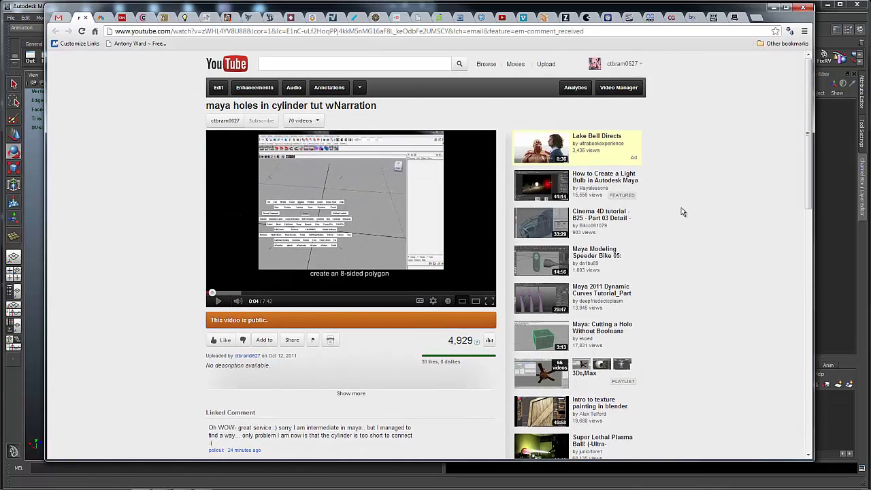
scroll(682, 207, "down", 2)
scroll(682, 208, "up", 2)
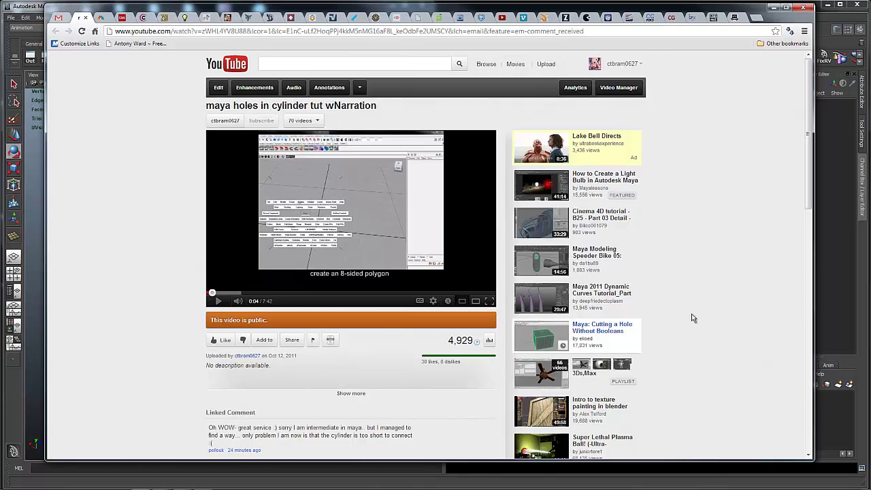
scroll(401, 348, "down", 1)
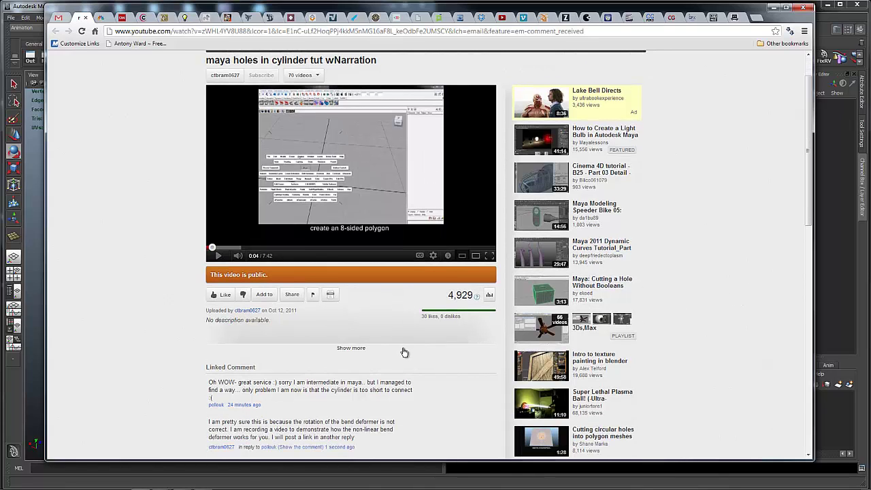
scroll(404, 352, "down", 1)
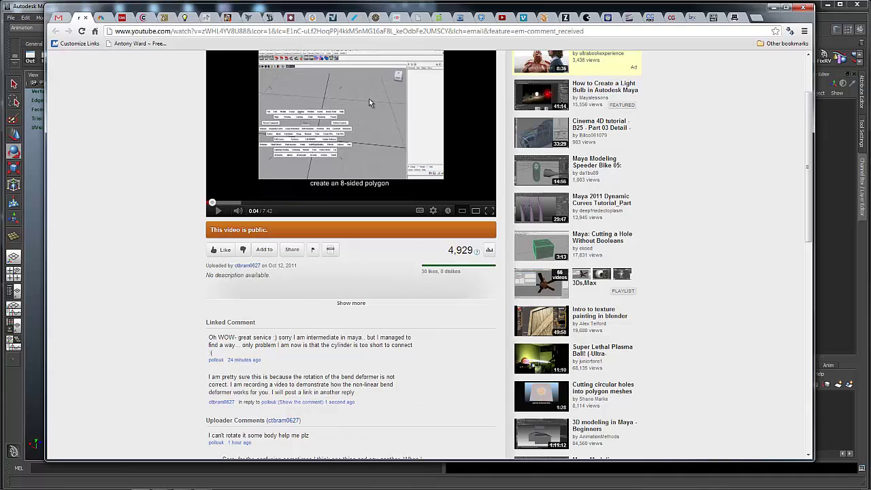
Move the Chrome window aside to uncover the empty Maya scene.
scroll(336, 182, "up", 2)
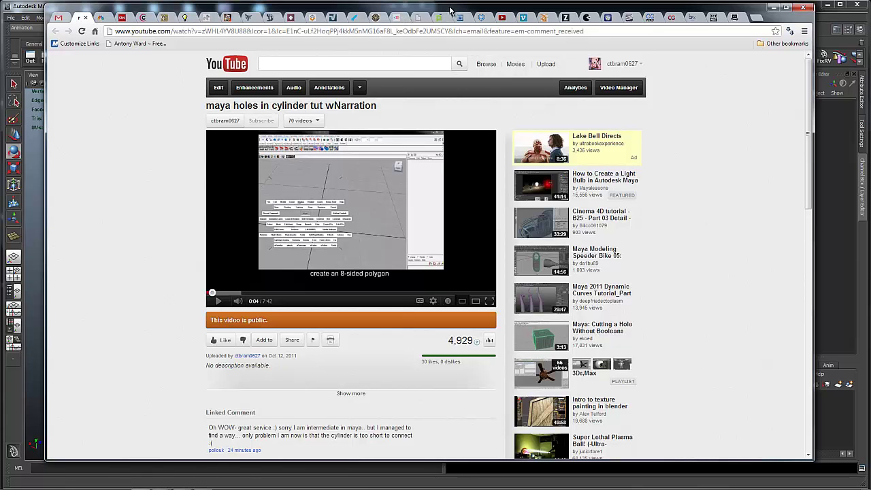
left_click_drag(451, 10, 438, 15)
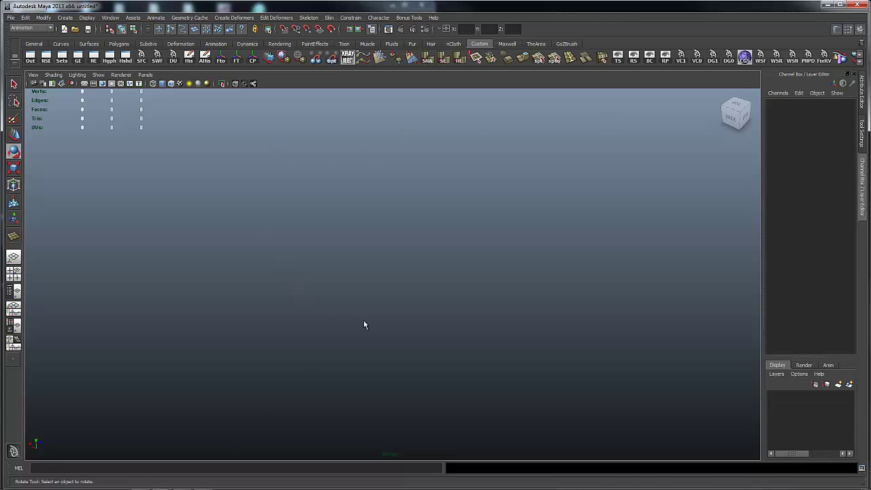
Start interactive polygon plane creation from the hotbox's Create > Polygon Primitives > Plane.
key("space")
left_click(317, 281)
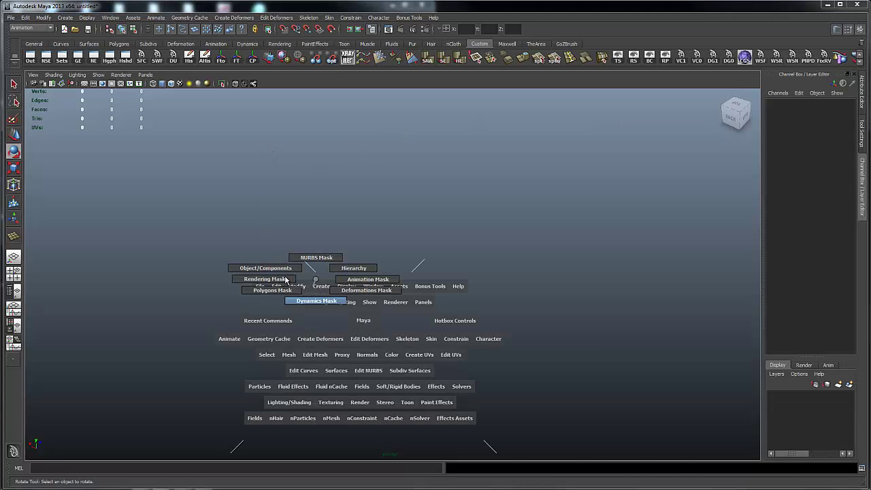
key("space")
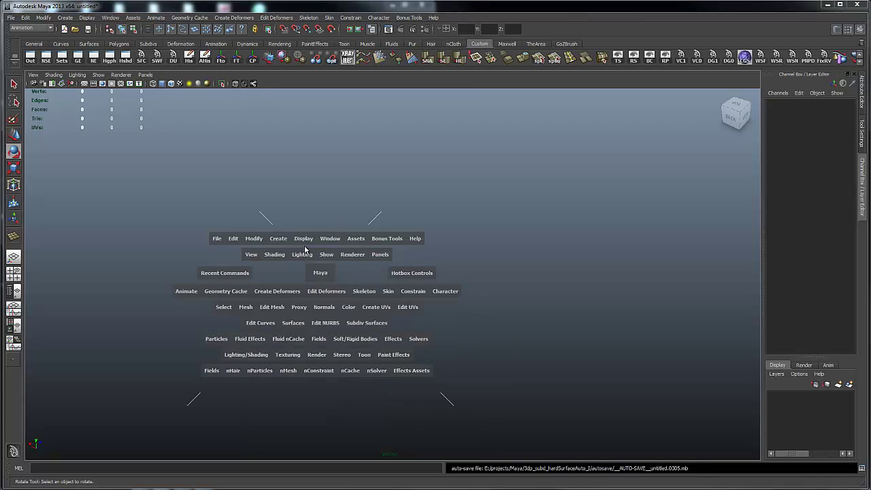
left_click(285, 240)
mouse_move(298, 262)
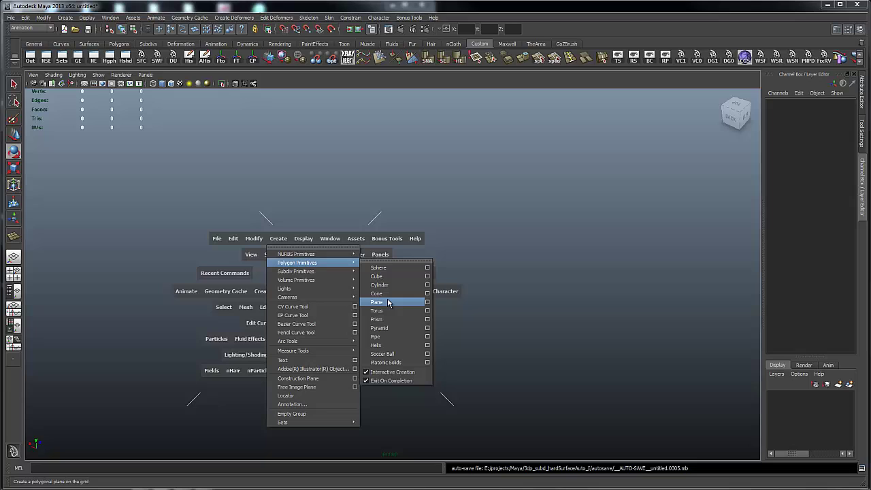
left_click(389, 302)
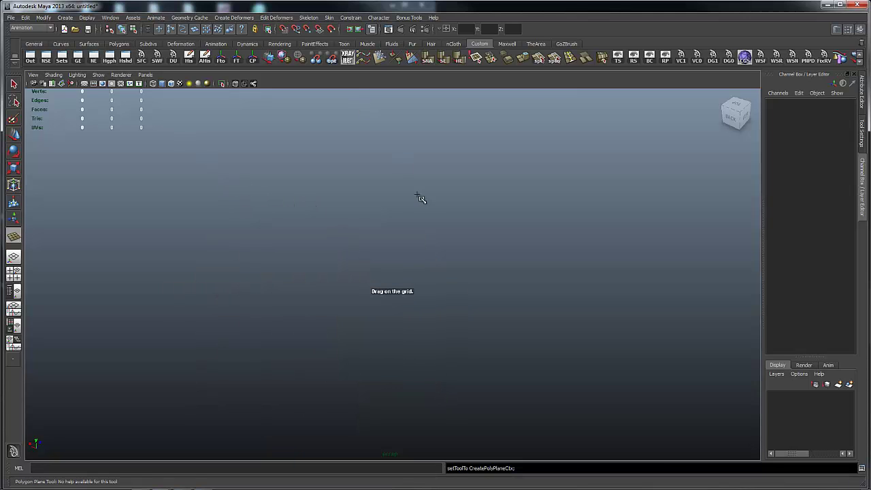
Draw a polygon plane on the grid and set its Translate X, Y and Z to 0.
mouse_move(251, 231)
left_mouse_down()
mouse_move(574, 407)
mouse_move(667, 169)
left_mouse_up()
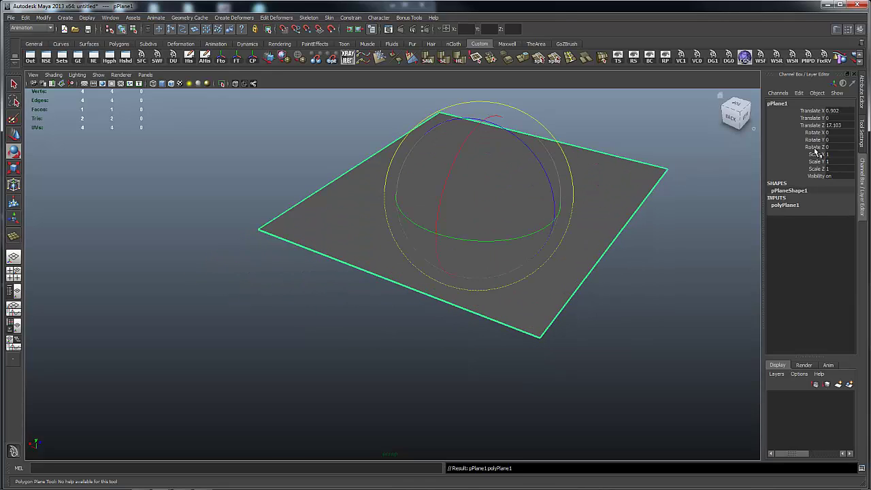
key("e")
left_click_drag(841, 111, 845, 126)
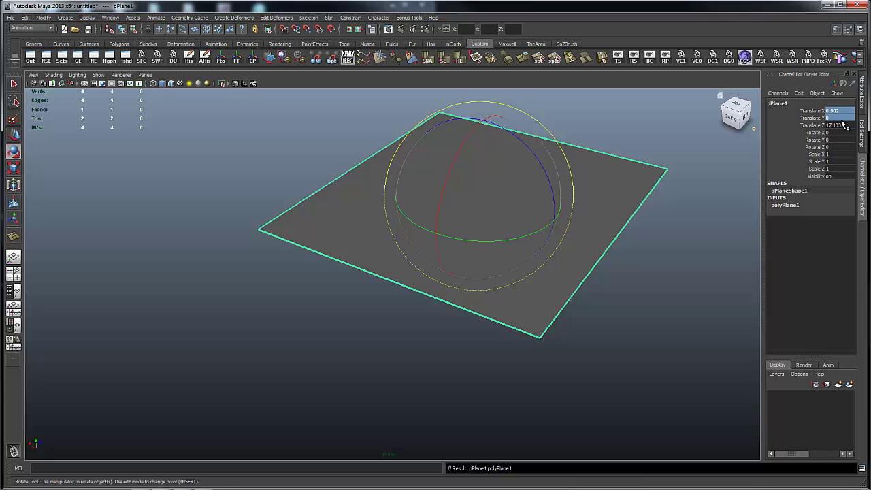
type("0")
key("Return")
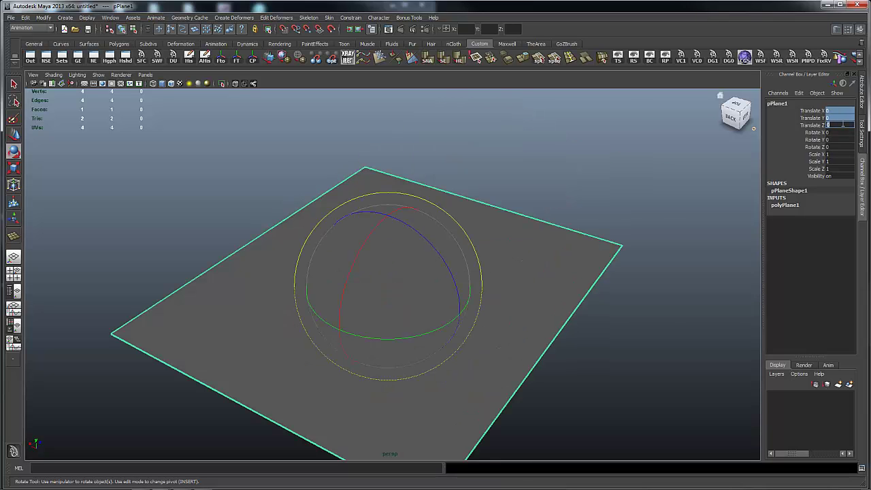
mouse_move(619, 201)
left_mouse_down("alt")
mouse_move(570, 197)
mouse_move(737, 192)
mouse_move(628, 222)
mouse_move(680, 211)
left_mouse_up("alt")
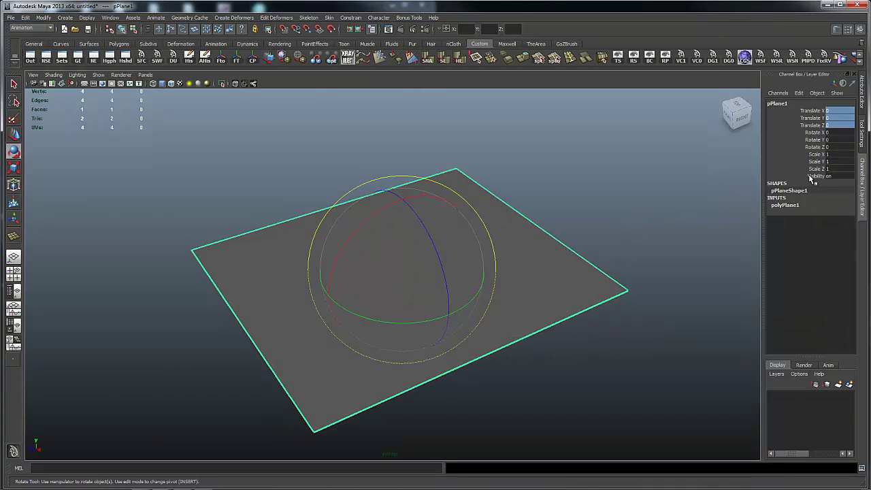
Set polyPlane1 Width, Height and both Subdivisions to 20.
double_click(800, 206)
left_click_drag(851, 213, 851, 230)
left_click(849, 233)
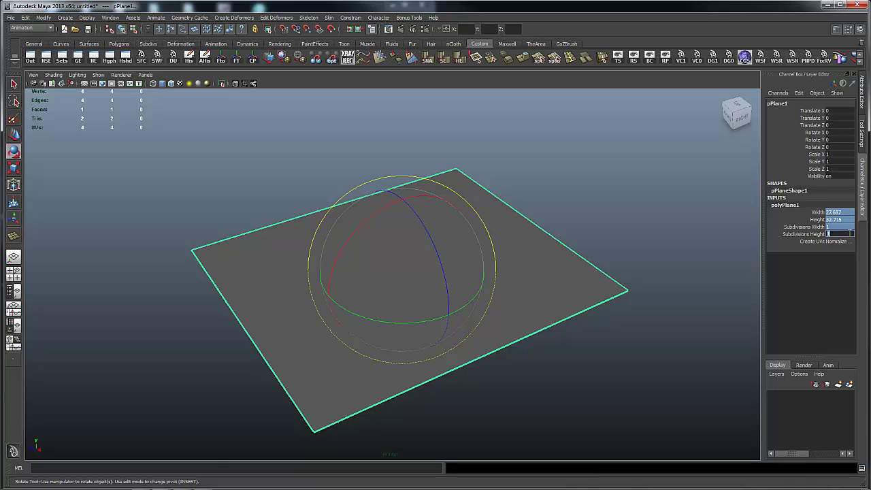
type("20")
key("Return")
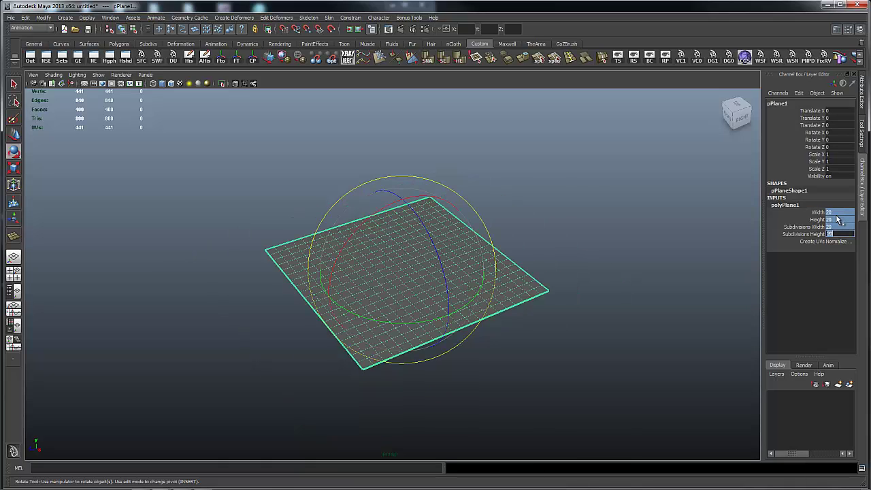
mouse_move(634, 262)
left_mouse_down("alt")
mouse_move(621, 236)
mouse_move(522, 259)
mouse_move(619, 238)
mouse_move(574, 247)
mouse_move(590, 243)
mouse_move(552, 266)
left_mouse_up("alt")
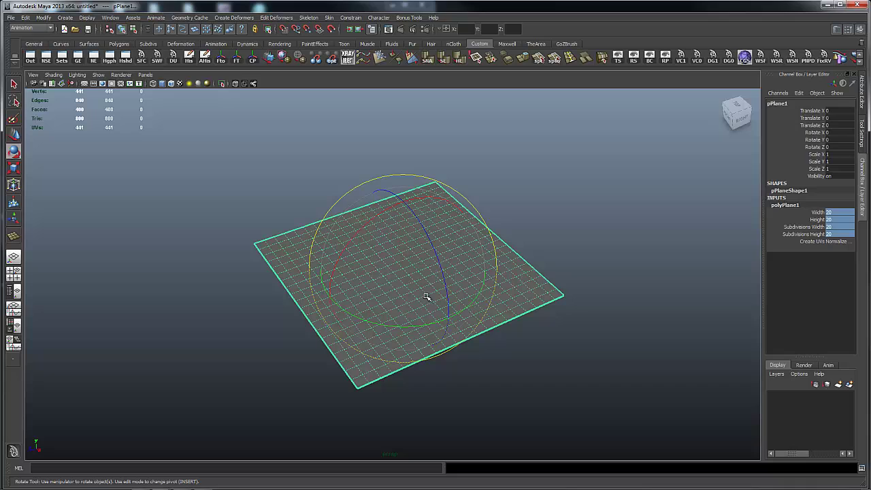
Orbit the view to inspect the 400-face plane from several sides.
mouse_move(521, 197)
left_mouse_down("alt")
mouse_move(568, 163)
mouse_move(447, 228)
left_mouse_up("alt")
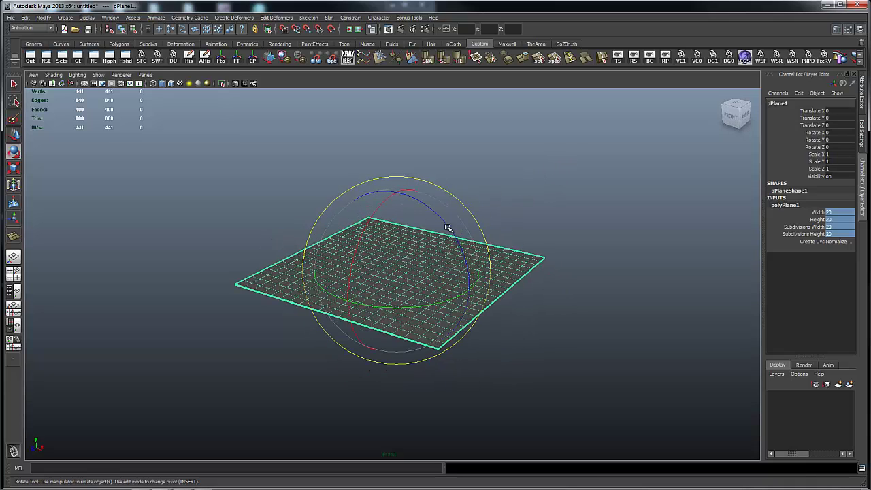
mouse_move(540, 189)
left_mouse_down("alt")
mouse_move(428, 222)
mouse_move(331, 216)
left_mouse_up("alt")
mouse_move(445, 246)
left_mouse_down("alt")
mouse_move(531, 165)
mouse_move(474, 156)
mouse_move(428, 214)
mouse_move(490, 199)
mouse_move(338, 234)
left_mouse_up("alt")
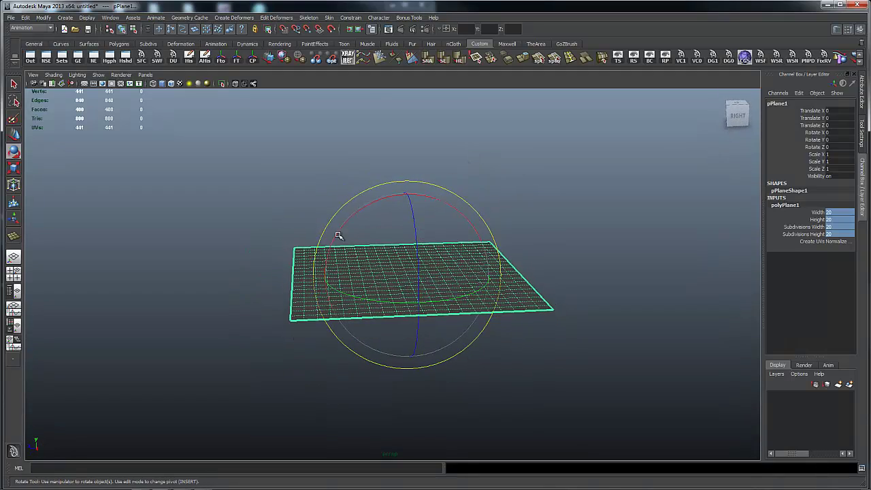
mouse_move(525, 156)
left_mouse_down("alt")
mouse_move(551, 168)
mouse_move(535, 178)
left_mouse_up("alt")
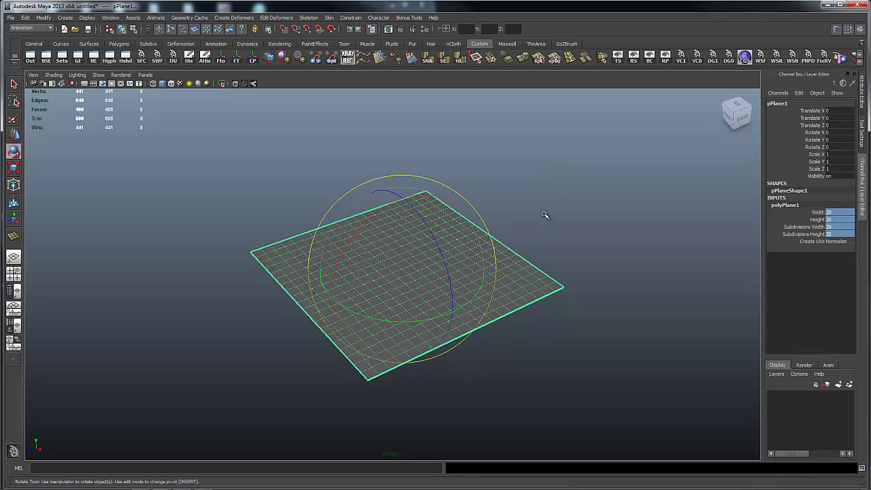
left_click_drag(544, 216, 386, 331, "alt")
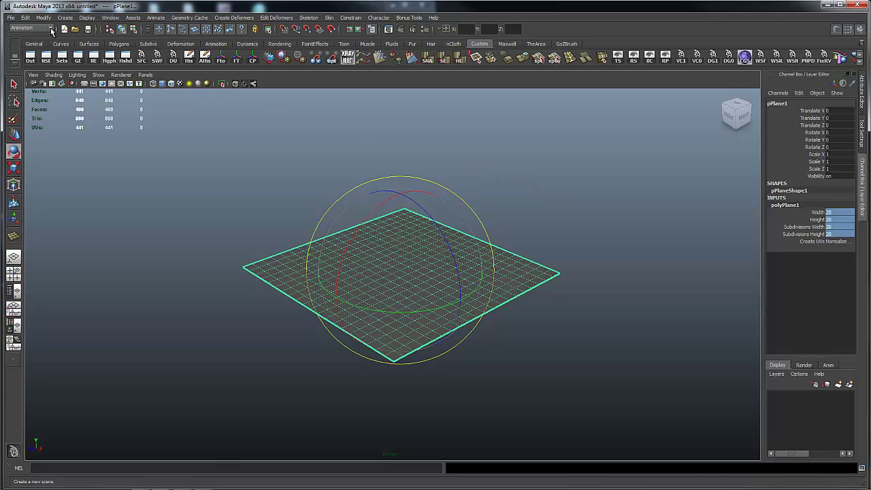
Check the active menu set and the deformer list, then reselect the plane.
left_click(51, 30)
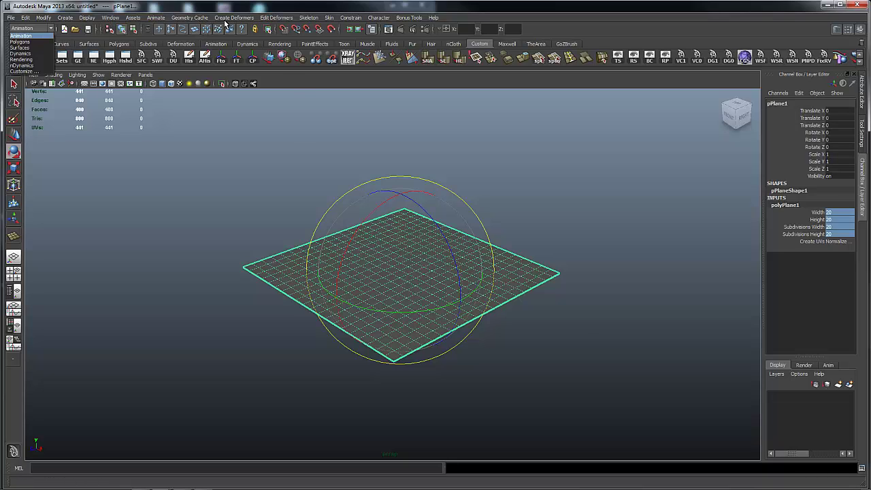
left_click(229, 17)
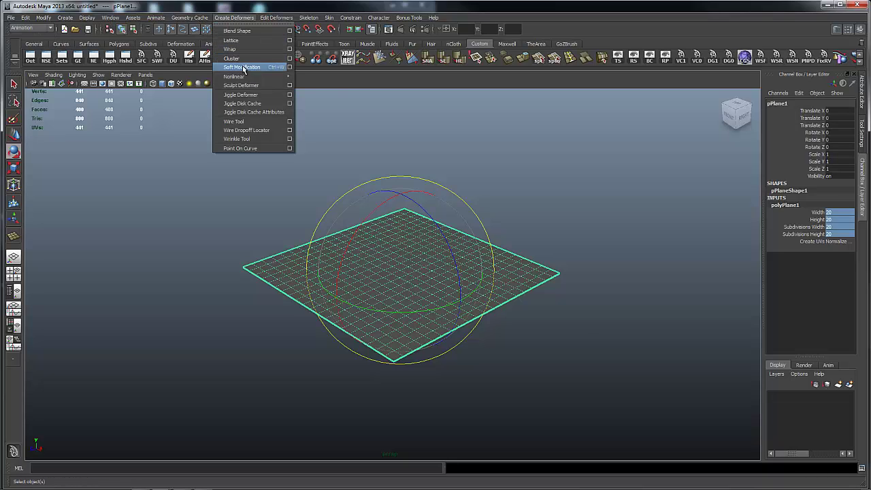
mouse_move(235, 76)
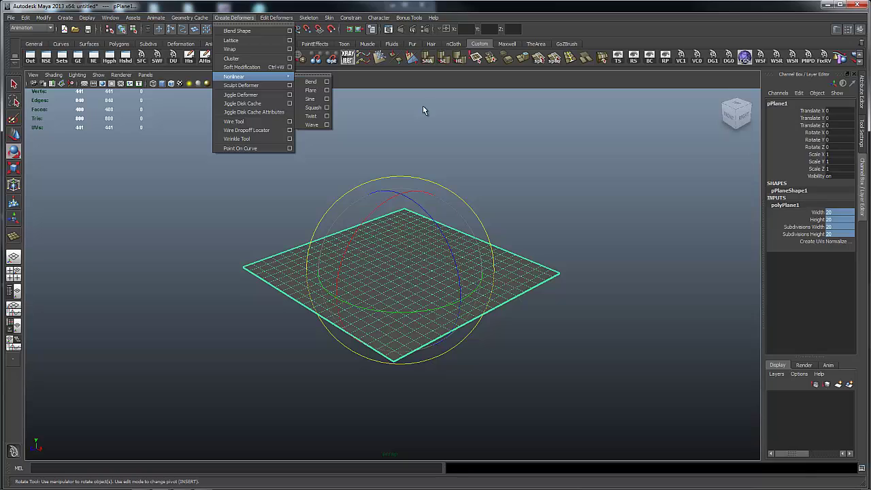
left_click(539, 145)
left_click(548, 191)
left_click(393, 270)
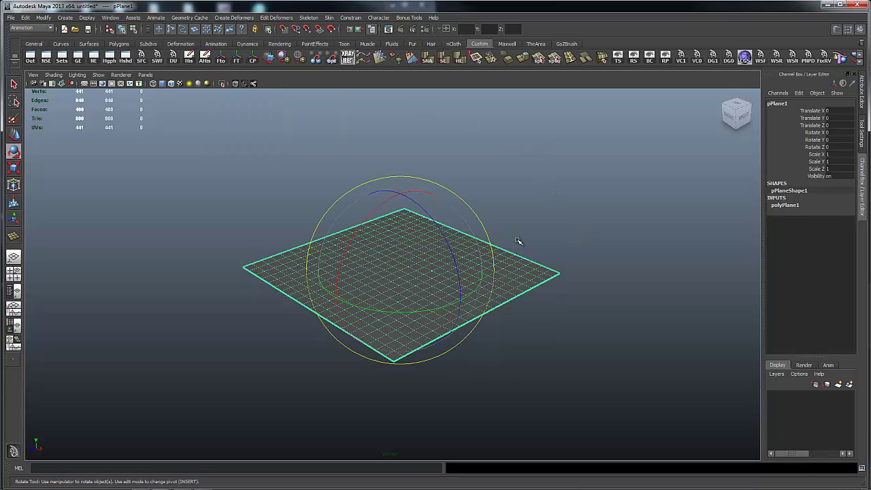
Add a Nonlinear > Bend deformer to the plane from the hotbox.
key("space")
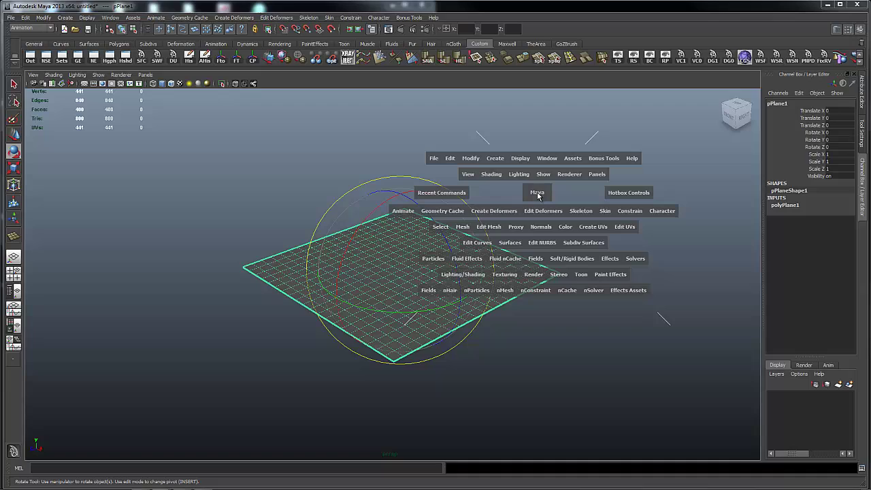
left_click_drag(485, 215, 499, 274)
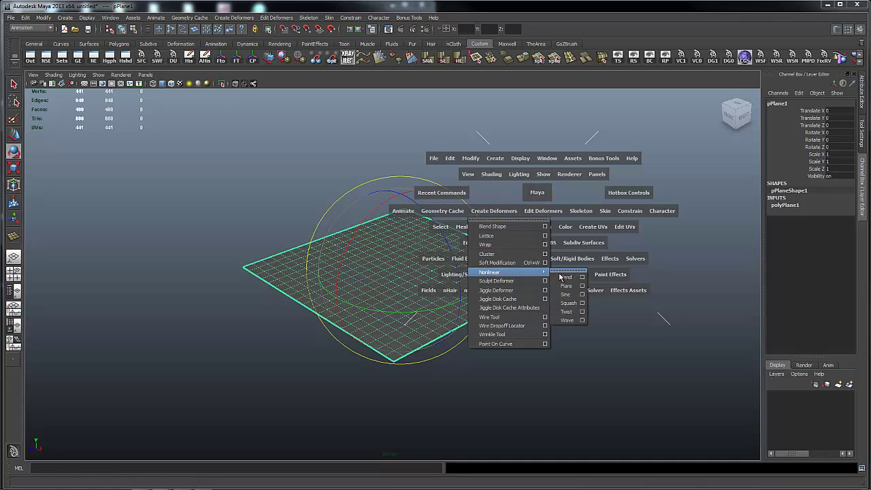
left_click_drag(499, 273, 566, 279)
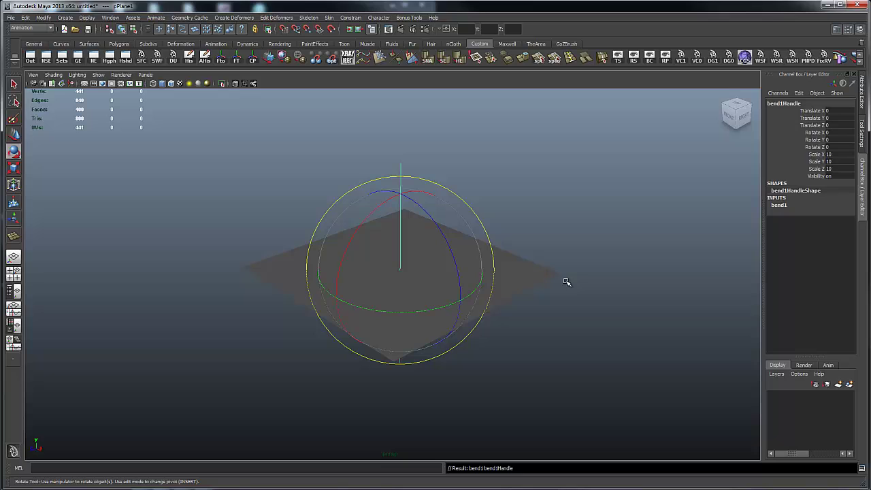
left_click(579, 161)
left_click(463, 271)
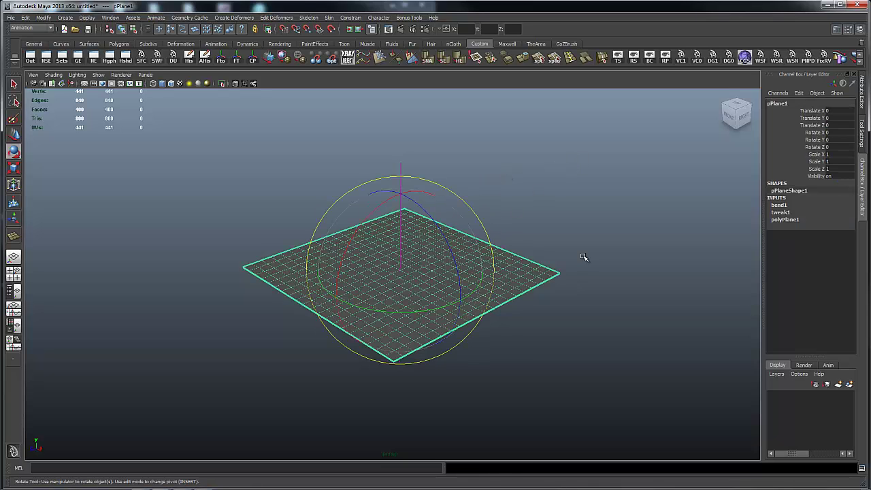
key("q")
mouse_move(565, 225)
left_mouse_down("alt")
mouse_move(544, 195)
mouse_move(510, 185)
left_mouse_up("alt")
left_click_drag(286, 193, 477, 158, "alt")
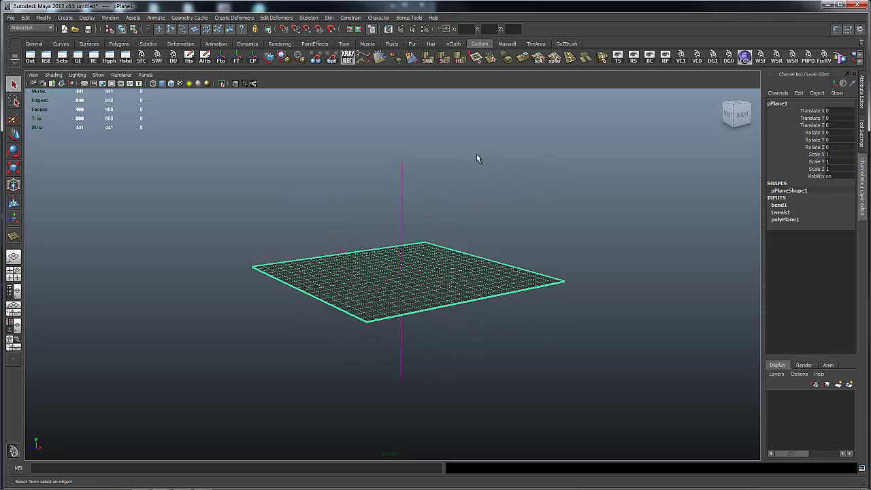
left_click(403, 198)
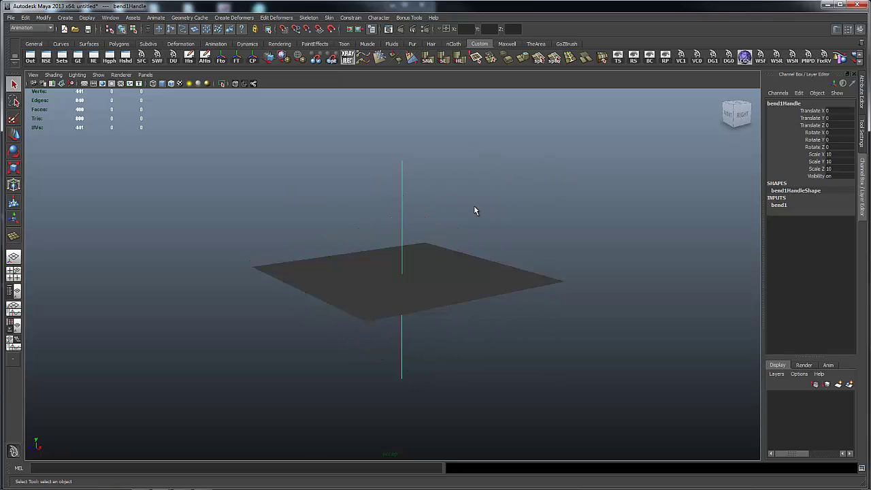
mouse_move(472, 210)
left_mouse_down("alt")
mouse_move(490, 175)
mouse_move(489, 144)
mouse_move(409, 151)
mouse_move(516, 152)
mouse_move(490, 157)
left_mouse_up("alt")
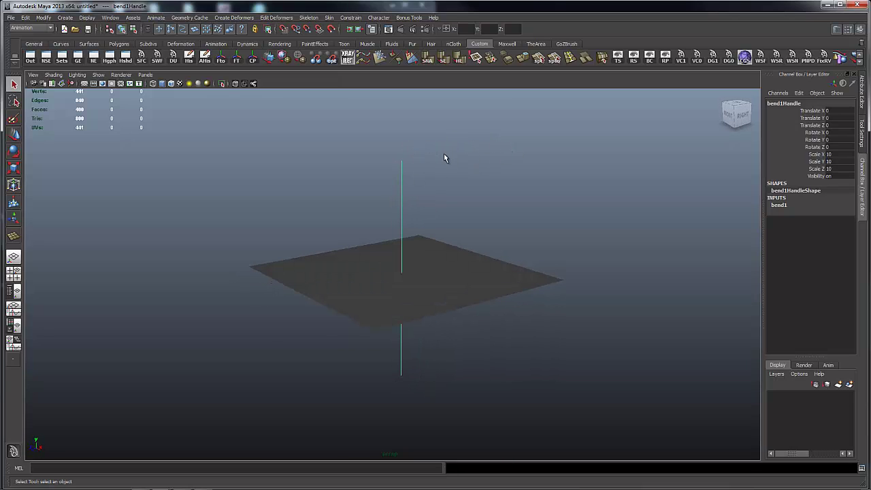
Raise bend1's Curvature from 0 to 1.1 in the Channel Box.
left_click(780, 205)
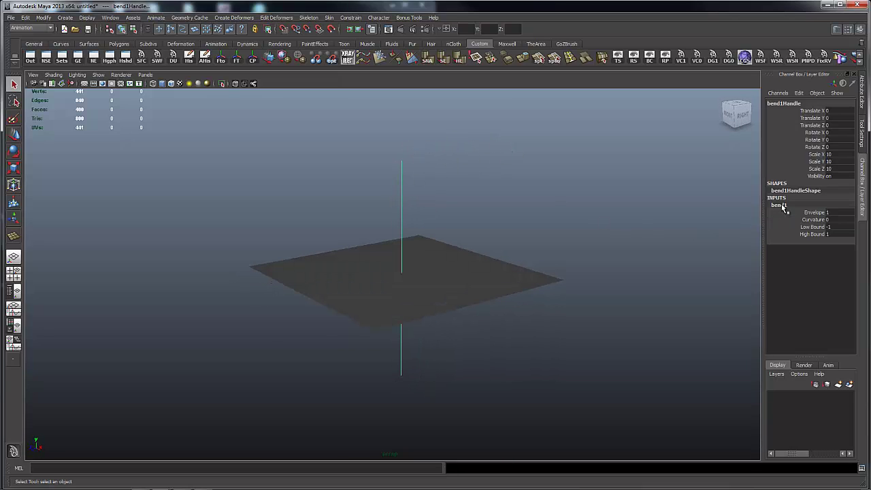
left_click(816, 220)
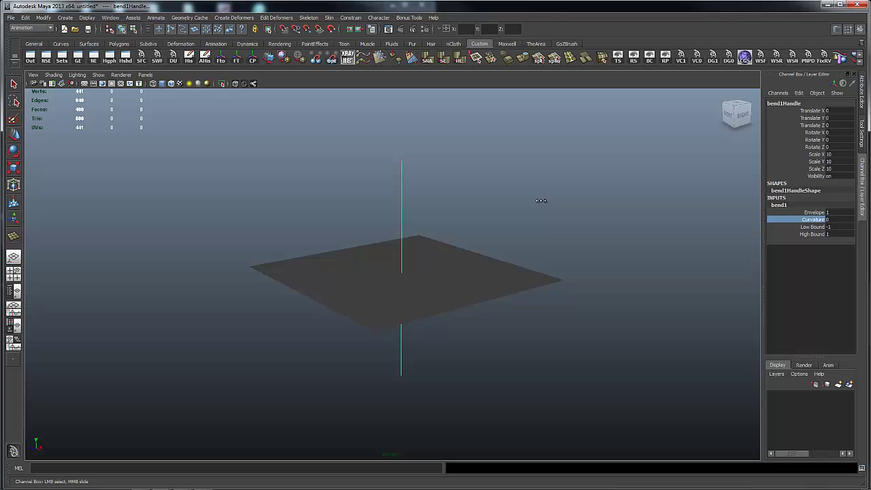
middle_click_drag(541, 200, 597, 225)
left_click_drag(598, 226, 486, 212, "alt")
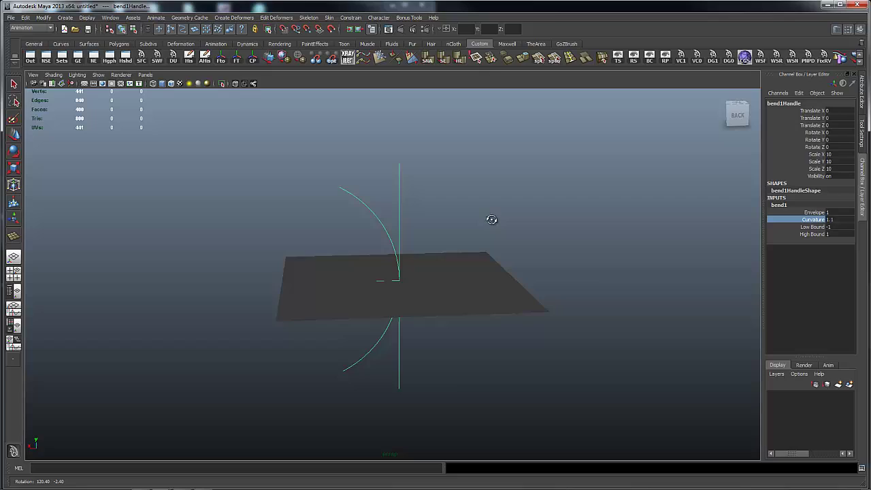
left_click_drag(491, 219, 490, 223, "alt")
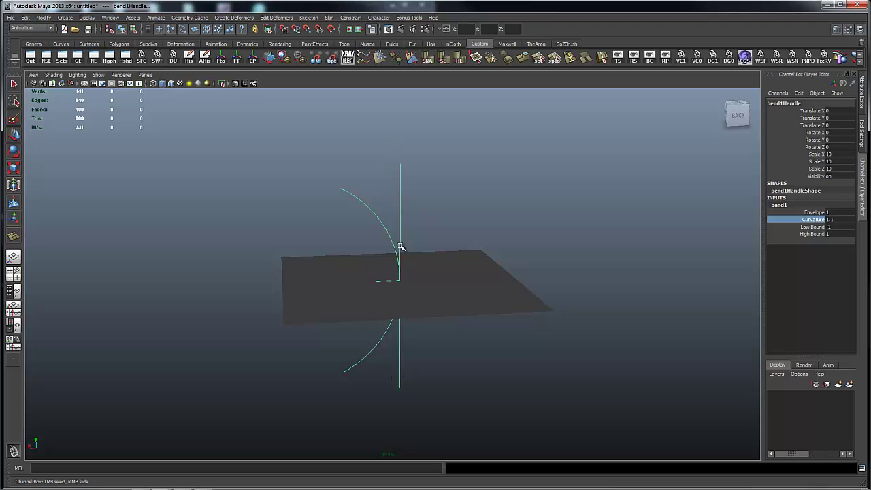
Orbit around the arced bend handle and reselect the handle.
mouse_move(500, 162)
middle_mouse_down()
mouse_move(519, 152)
mouse_move(405, 284)
middle_mouse_up()
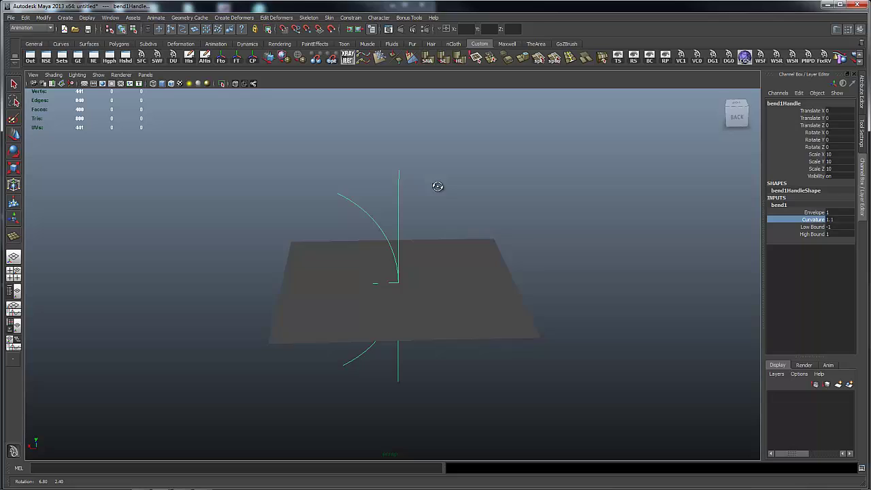
mouse_move(438, 189)
left_mouse_down("alt")
mouse_move(388, 191)
mouse_move(475, 181)
mouse_move(471, 171)
mouse_move(444, 179)
mouse_move(453, 181)
left_mouse_up("alt")
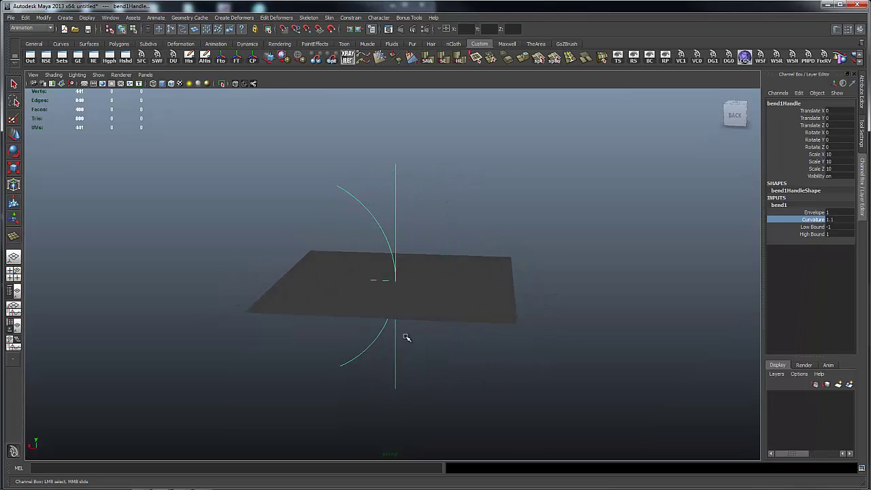
left_click_drag(529, 189, 461, 302, "alt")
left_click(460, 301)
mouse_move(506, 179)
left_mouse_down("alt")
mouse_move(525, 156)
mouse_move(356, 172)
mouse_move(459, 190)
mouse_move(482, 271)
left_mouse_up("alt")
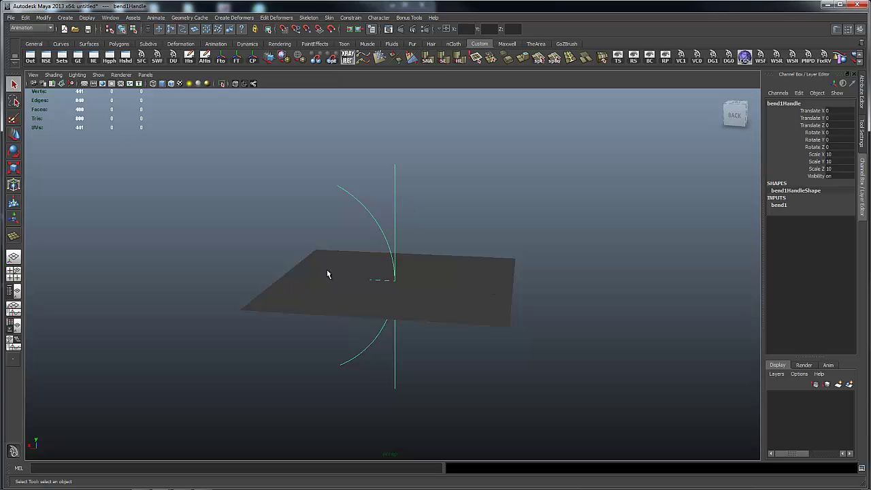
Rotate the bend handle to exactly 90 on Z, curling the plane into a half-pipe.
mouse_move(466, 212)
left_mouse_down("alt")
mouse_move(440, 197)
mouse_move(443, 212)
left_mouse_up("alt")
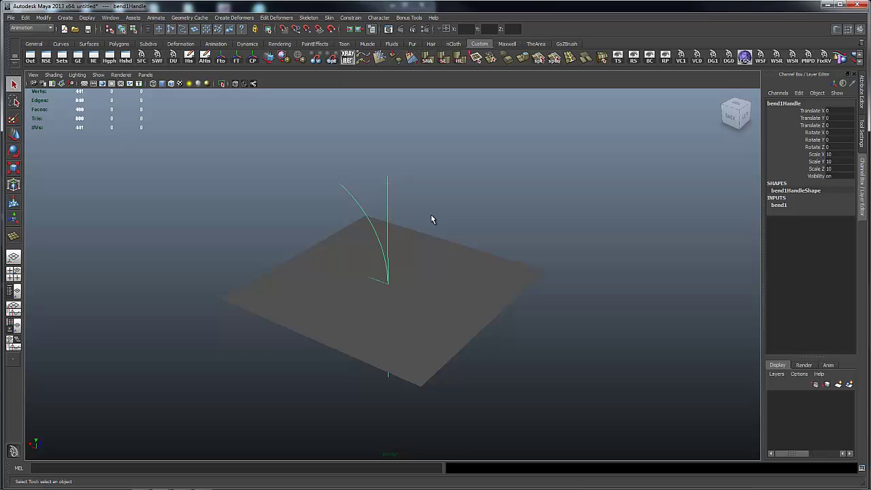
key("e")
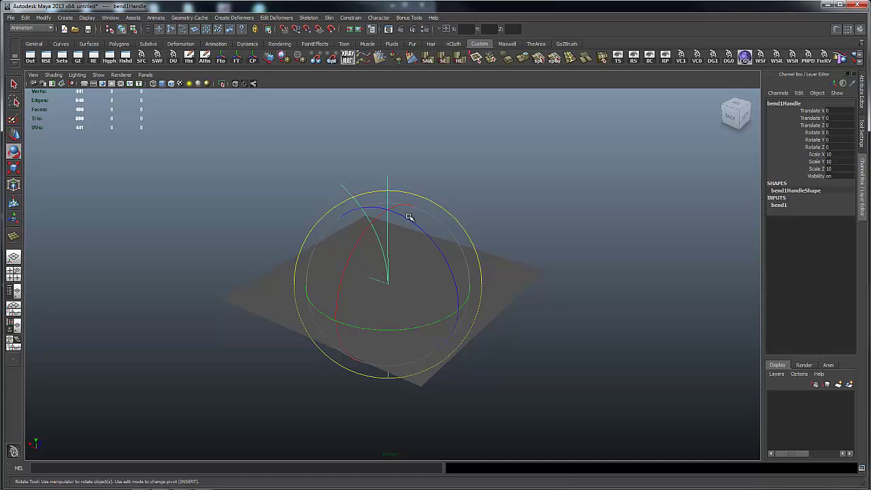
mouse_move(409, 219)
left_mouse_down()
mouse_move(457, 275)
mouse_move(476, 317)
mouse_move(469, 330)
left_mouse_up()
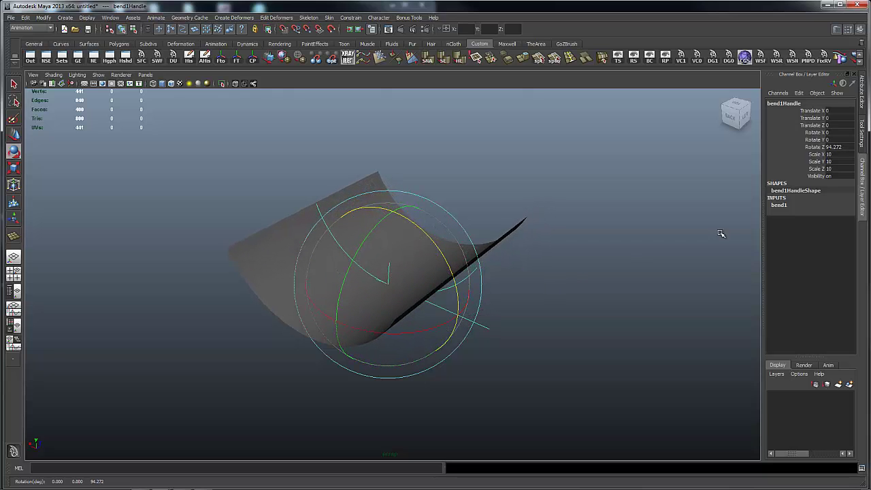
double_click(841, 147)
type("9")
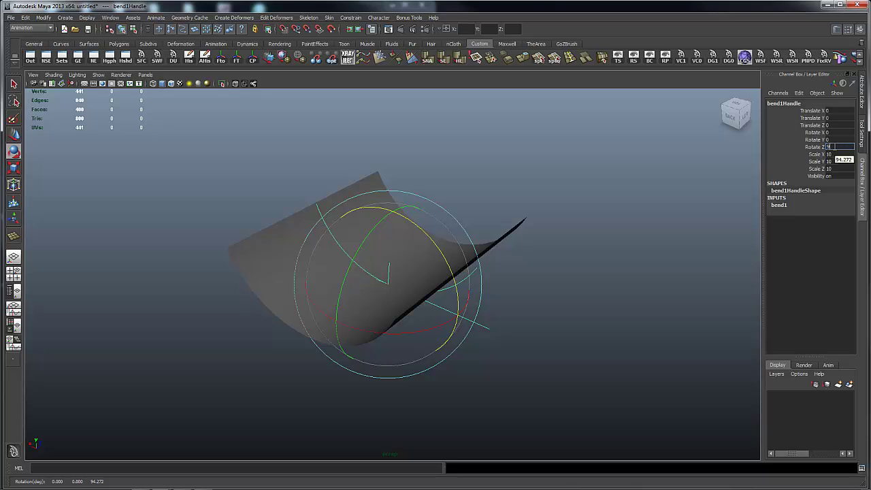
type("0")
key("Return")
Orbit the view to inspect the half-pipe bend.
mouse_move(597, 183)
left_mouse_down("alt")
mouse_move(588, 100)
mouse_move(430, 226)
mouse_move(429, 214)
mouse_move(472, 193)
left_mouse_up("alt")
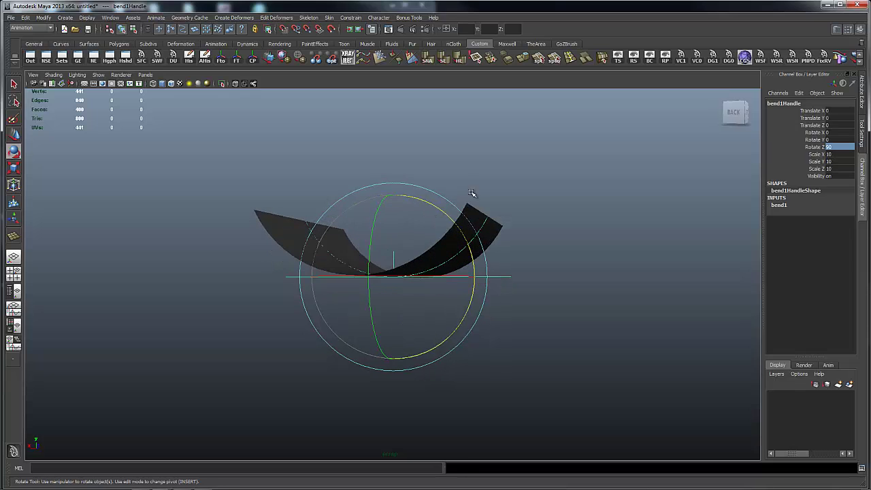
mouse_move(457, 223)
left_mouse_down("alt")
mouse_move(501, 173)
mouse_move(451, 234)
left_mouse_up("alt")
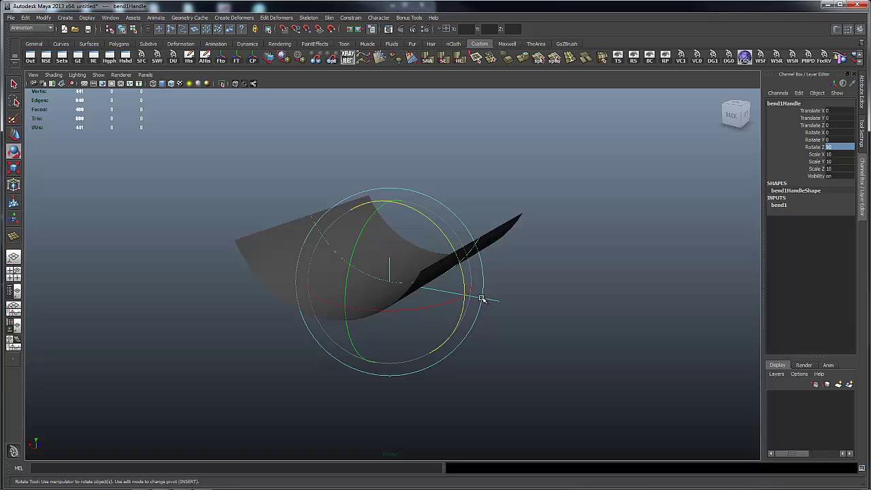
mouse_move(538, 175)
left_mouse_down("alt")
mouse_move(479, 187)
mouse_move(507, 188)
mouse_move(455, 232)
mouse_move(509, 179)
mouse_move(511, 187)
left_mouse_up("alt")
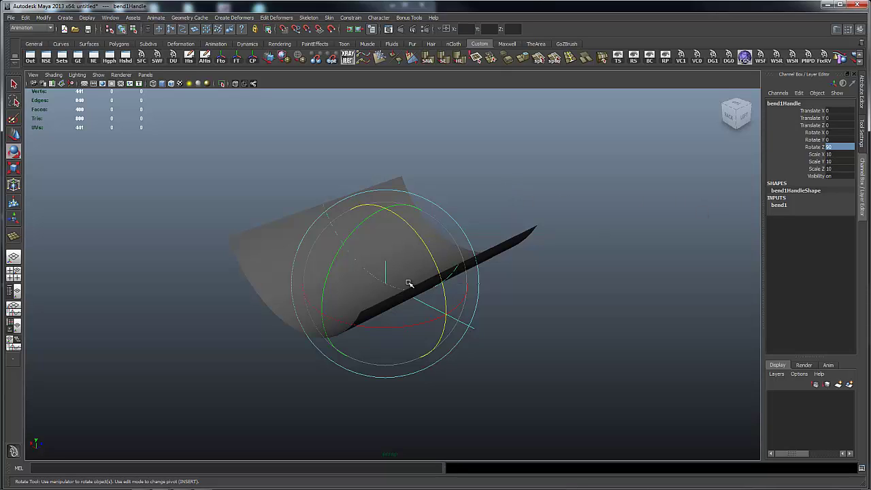
Set bend1's Curvature to 3.14 and orbit around the resulting closed cylinder.
left_click(781, 206)
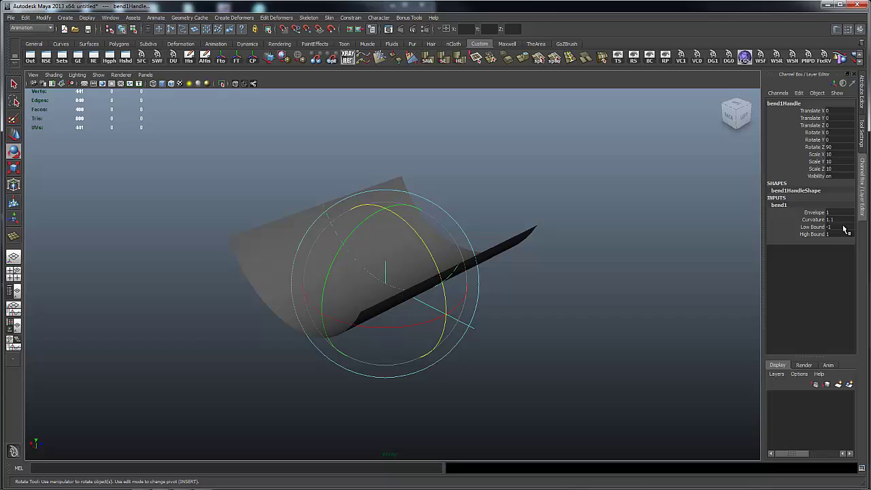
double_click(851, 219)
type("4")
key("Return")
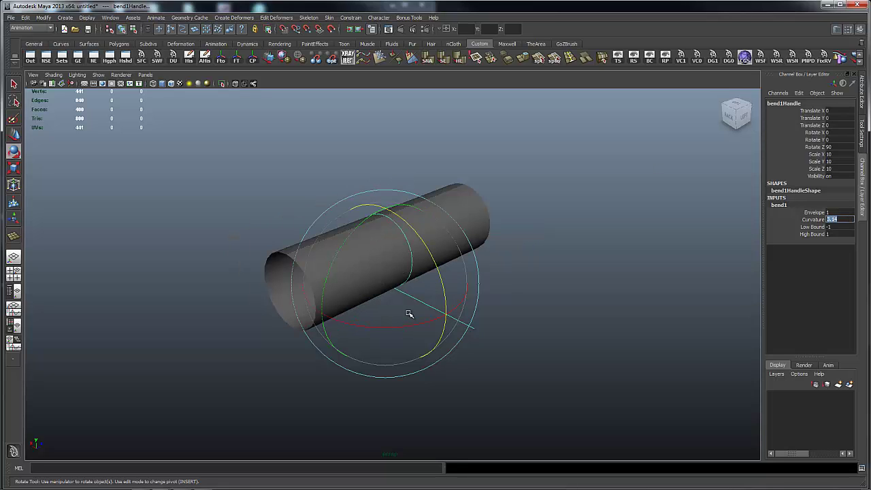
mouse_move(529, 177)
left_mouse_down("alt")
mouse_move(534, 114)
mouse_move(522, 130)
left_mouse_up("alt")
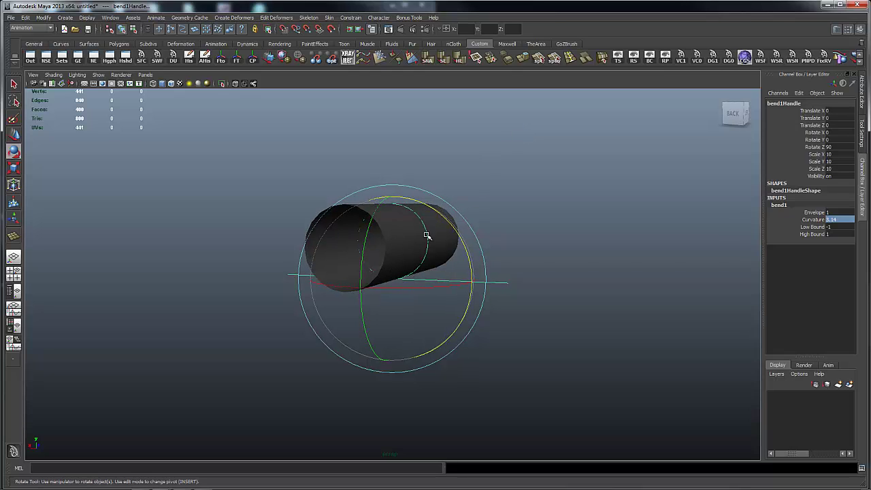
mouse_move(394, 202)
left_mouse_down("alt")
mouse_move(355, 168)
mouse_move(360, 181)
left_mouse_up("alt")
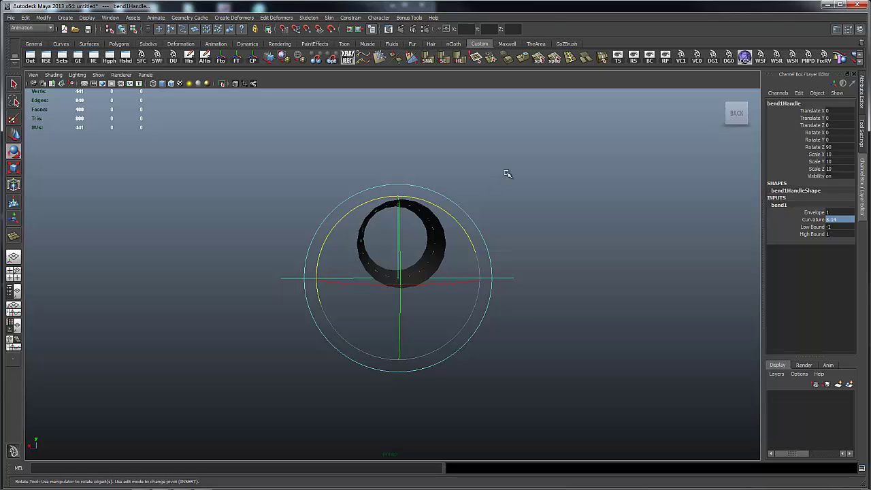
left_click_drag(506, 175, 481, 179, "alt")
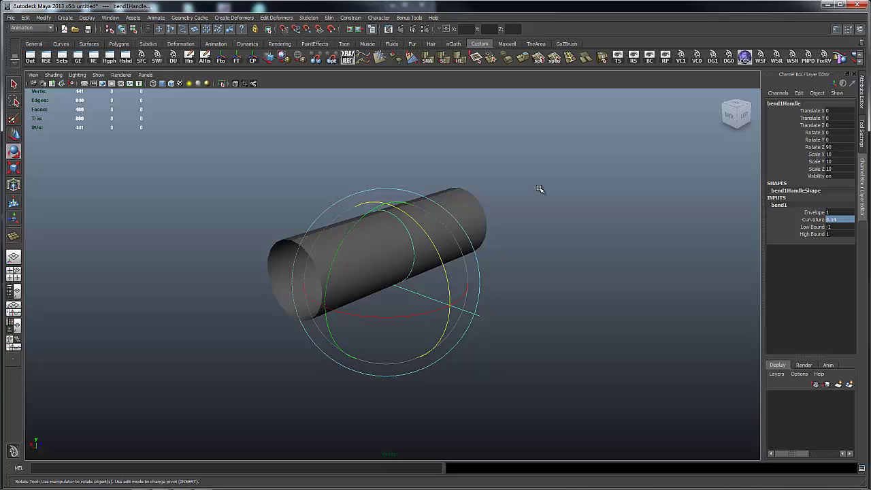
Select only the bend1 deformer handle.
left_click(497, 283)
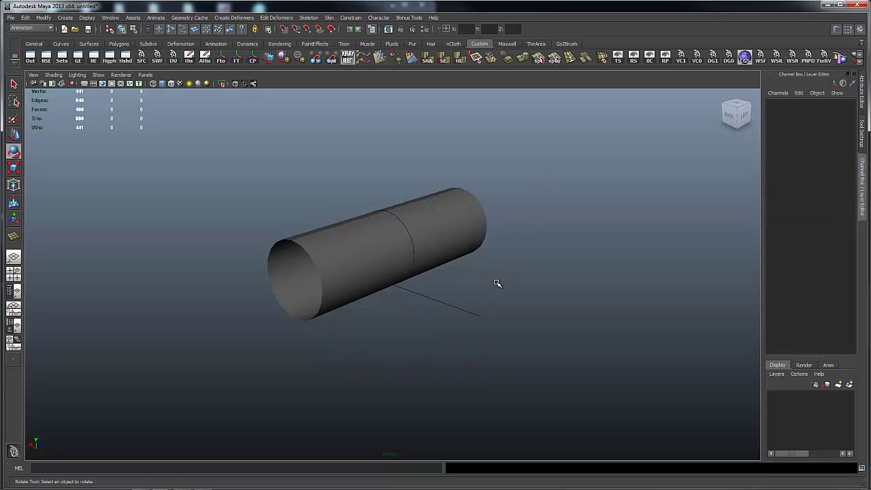
left_click(444, 218)
left_click(594, 294)
left_click(447, 305)
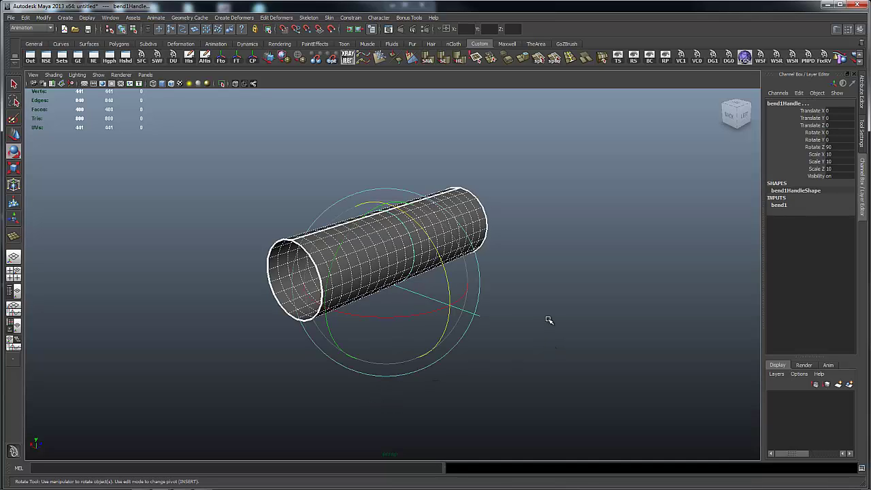
left_click(481, 309)
left_click(447, 317)
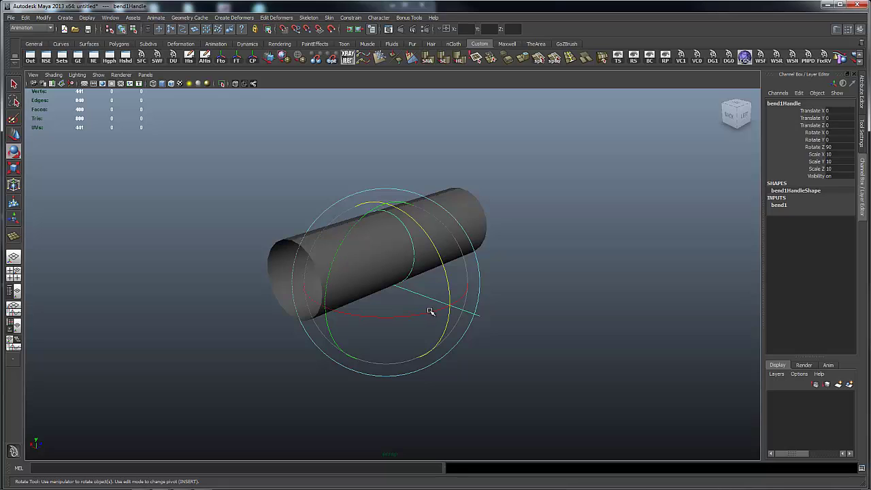
Rotate the bend handle to -90 on X.
mouse_move(430, 311)
left_mouse_down()
mouse_move(347, 318)
mouse_move(325, 328)
left_mouse_up()
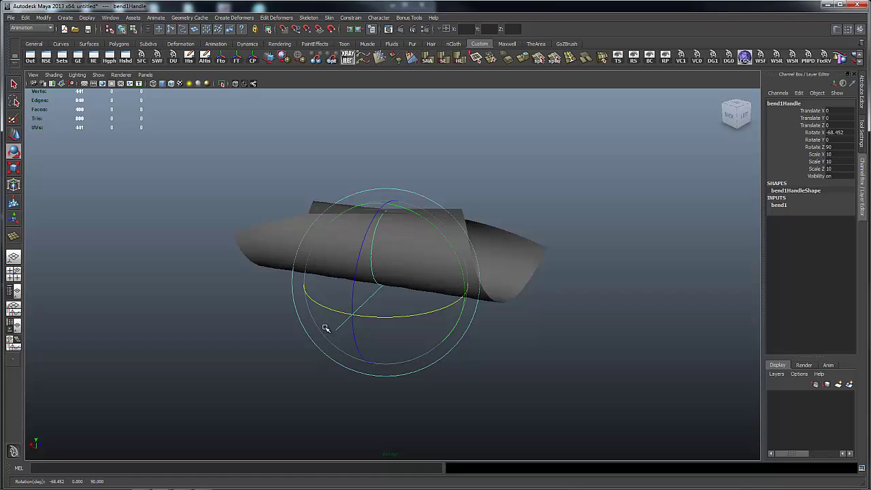
double_click(843, 132)
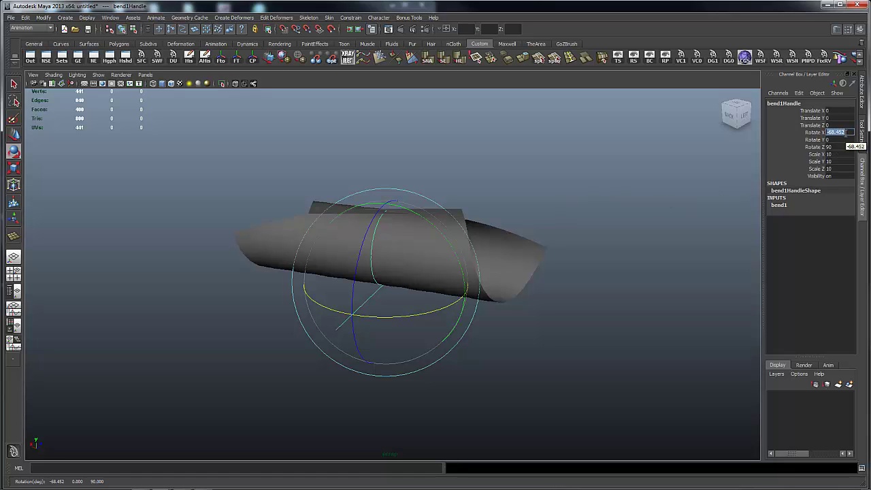
key("BackSpace")
type("0")
key("Return")
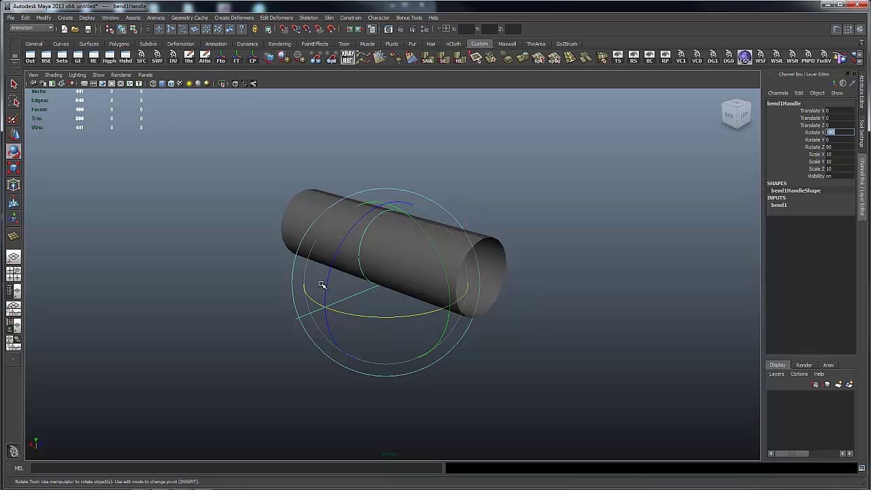
Rotate the bend handle back and set its Rotate X to exactly 0.
mouse_move(555, 197)
left_mouse_down("alt")
mouse_move(519, 209)
mouse_move(521, 247)
left_mouse_up("alt")
left_click_drag(401, 332, 466, 296)
left_click_drag(370, 332, 411, 331)
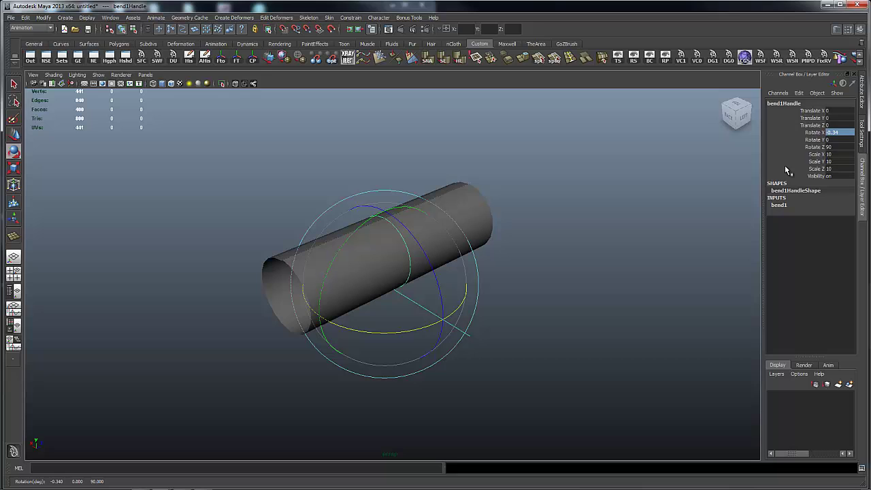
double_click(850, 132)
type("0")
key("Return")
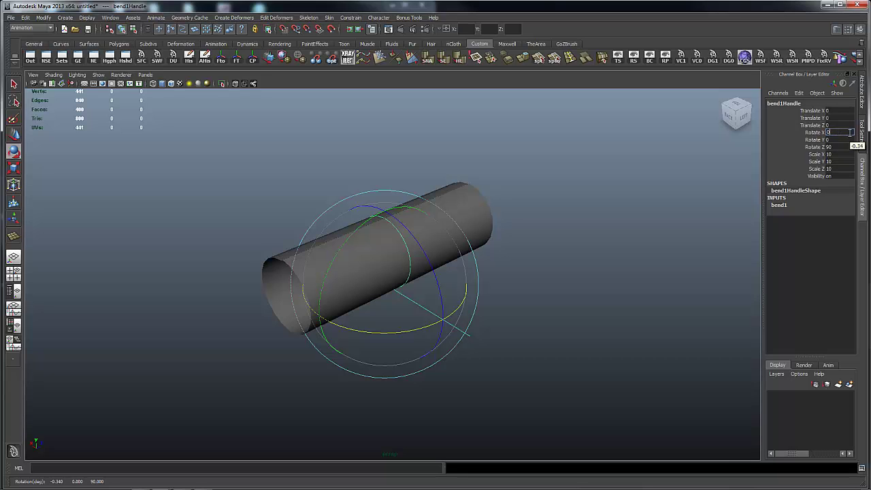
mouse_move(513, 266)
left_mouse_down("alt")
mouse_move(559, 224)
mouse_move(532, 236)
left_mouse_up("alt")
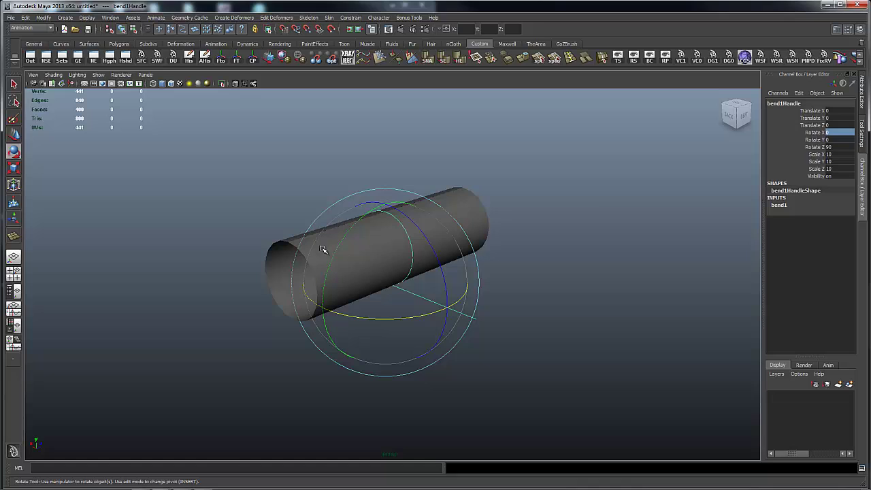
left_click(779, 205)
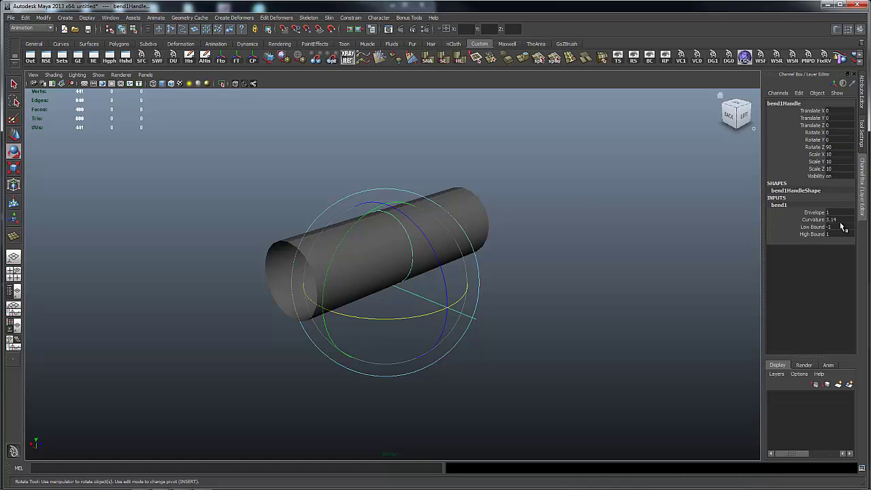
left_click_drag(507, 232, 529, 161, "alt")
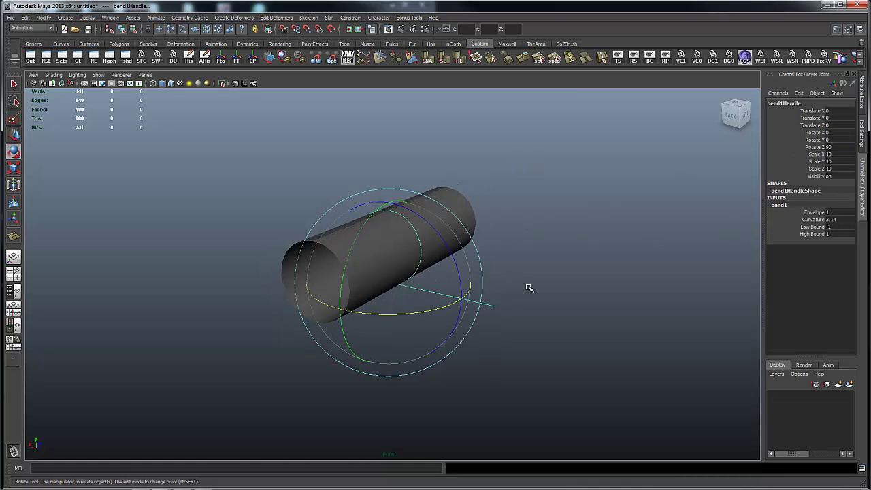
left_click(481, 288)
left_click_drag(482, 288, 452, 361)
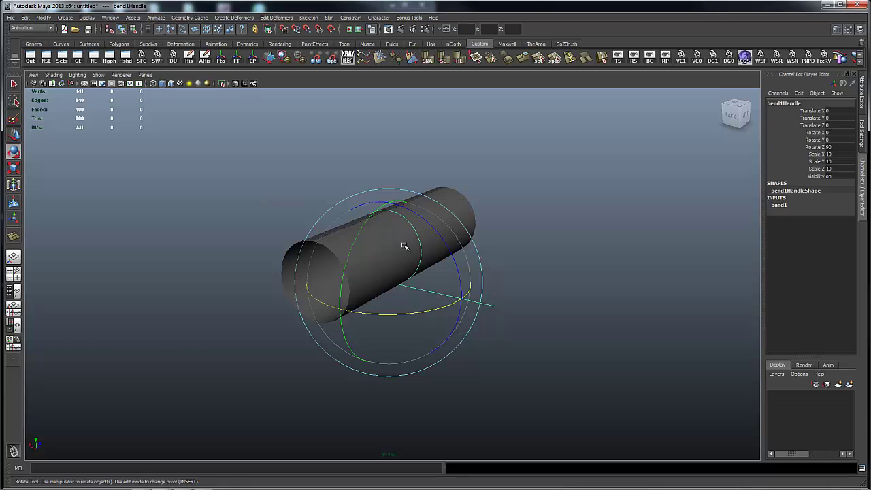